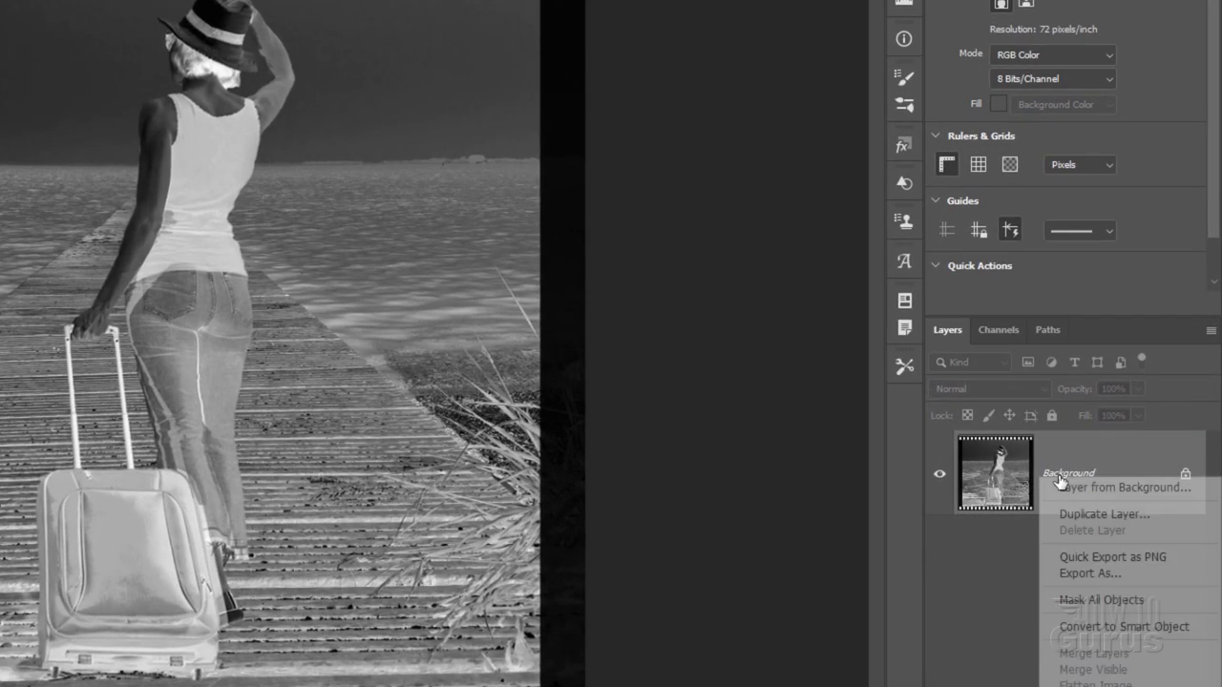
Duplicate the Background layer as 'Background copy' and hide the original Background layer
left_click(1084, 517)
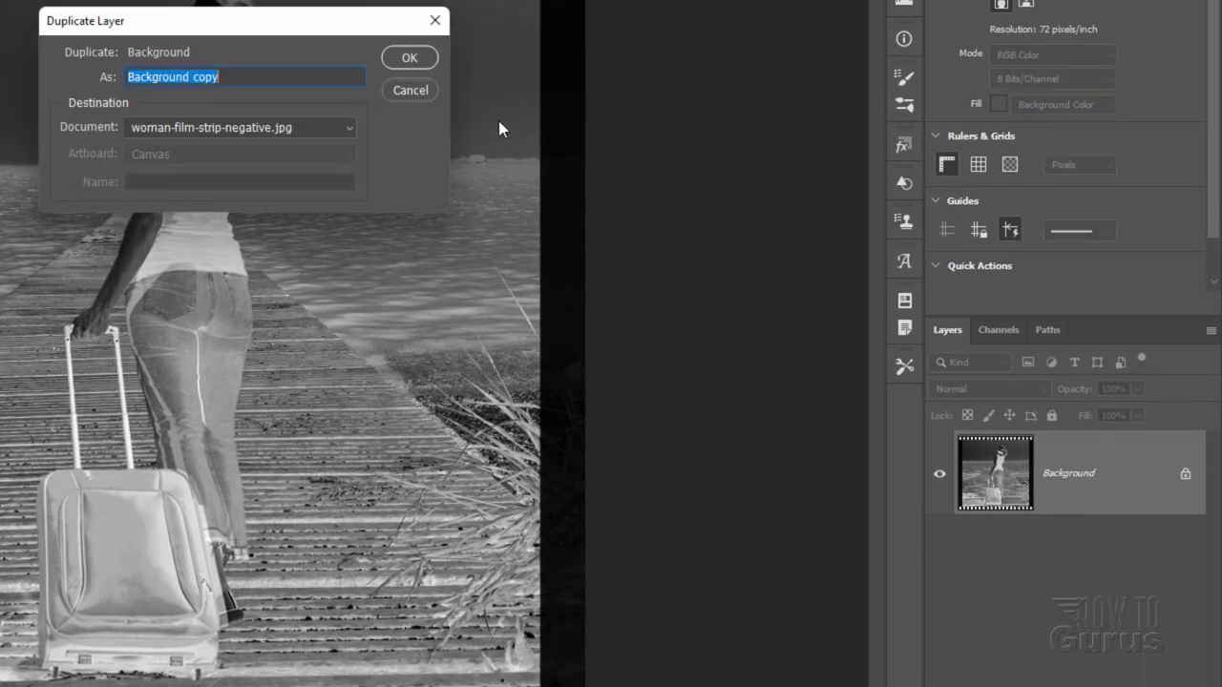
left_click(417, 66)
left_click(942, 559)
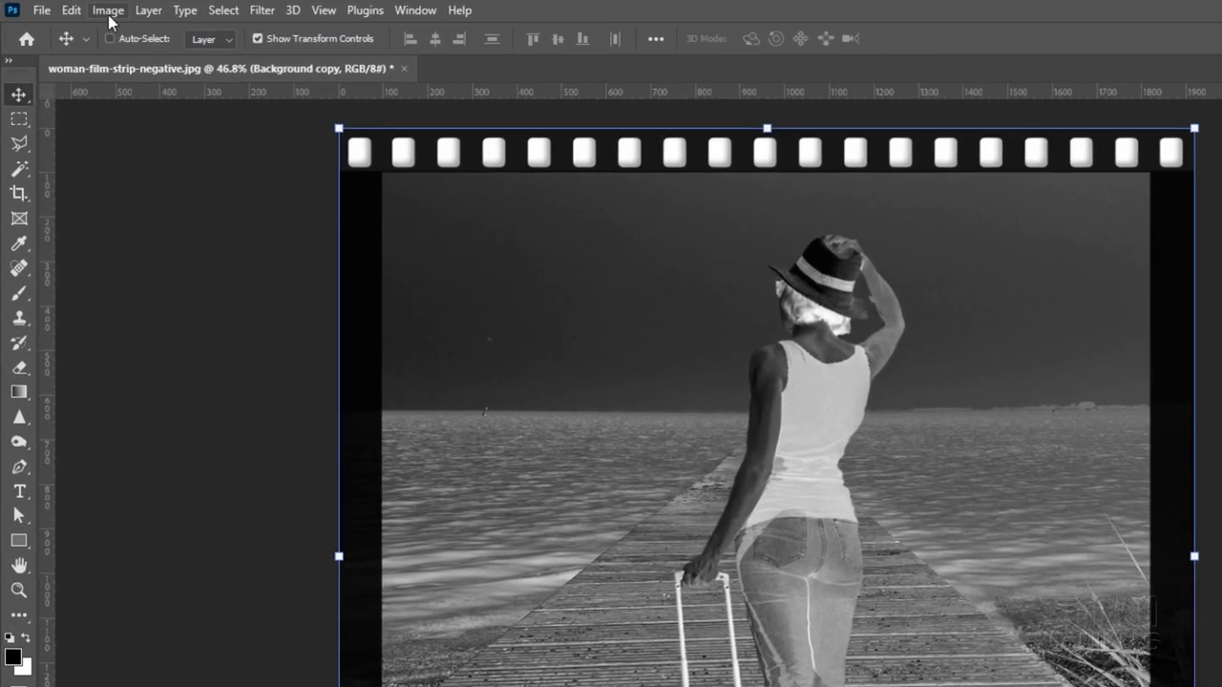
Apply Image > Adjustments > Invert to Background copy, turning the negative positive
left_click(72, 7)
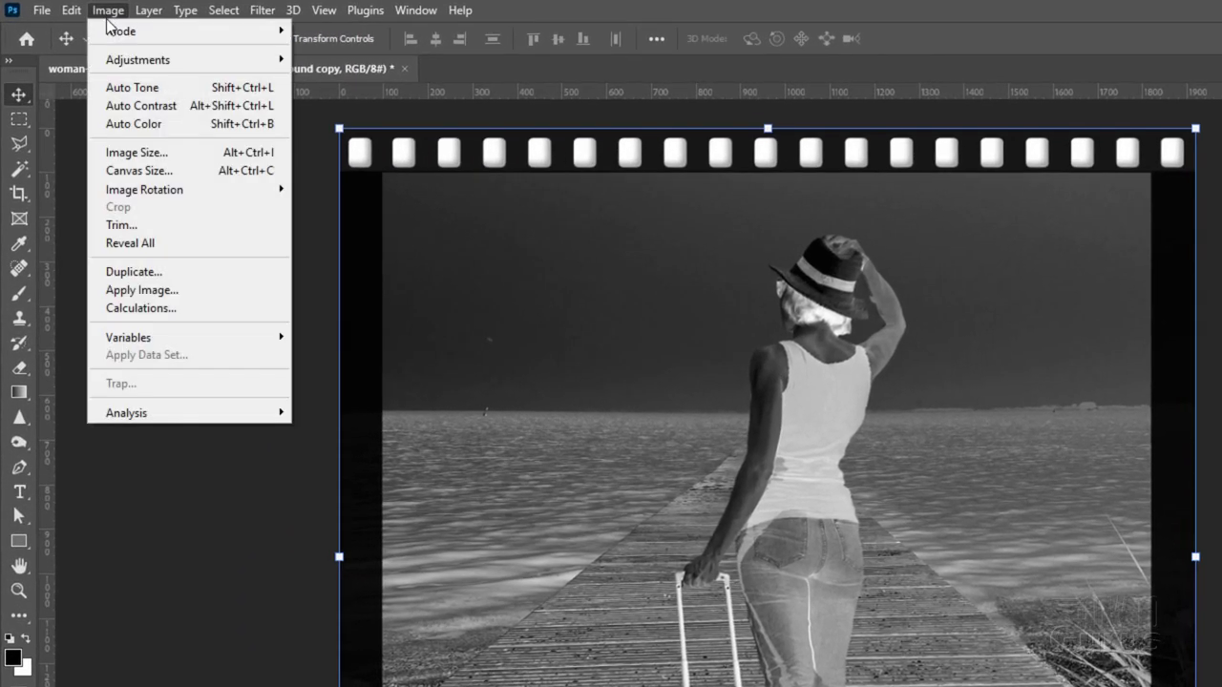
mouse_move(79, 40)
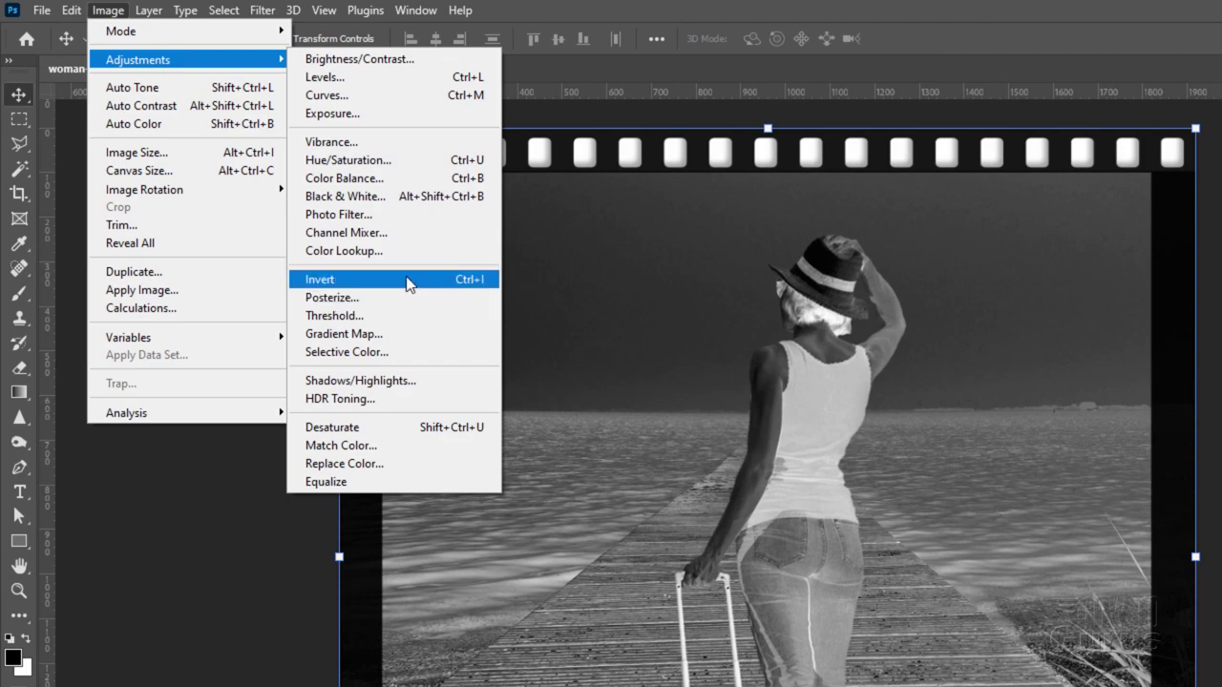
left_click(406, 279)
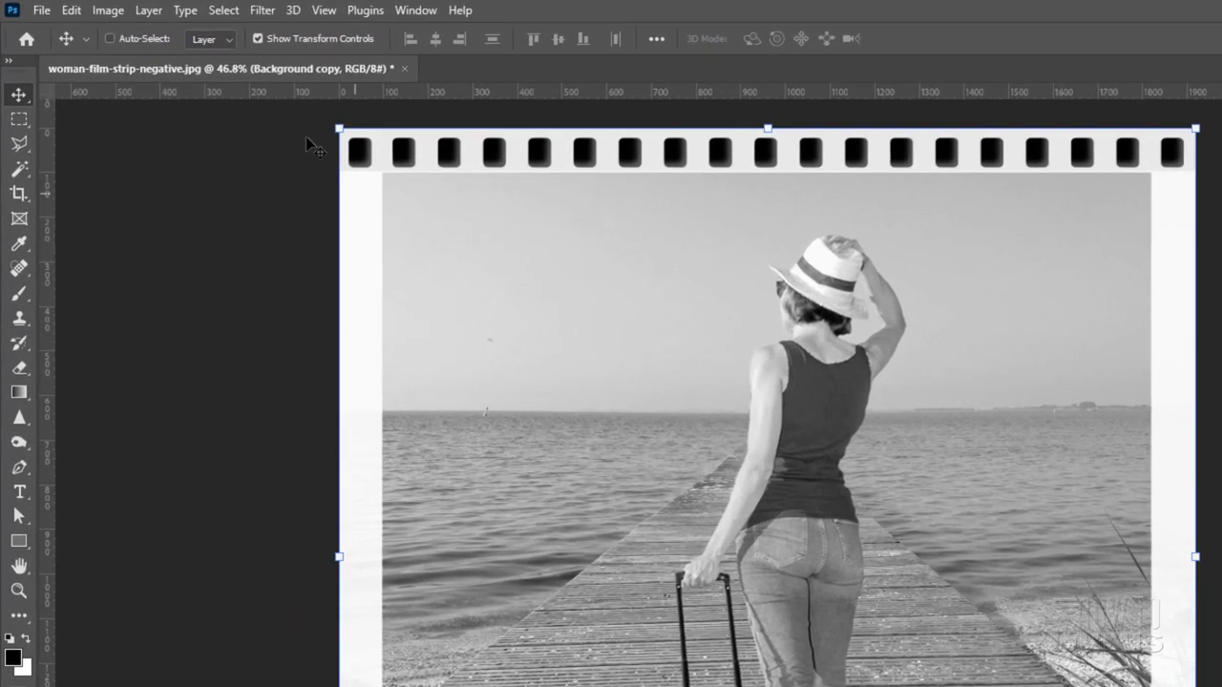
Open Filter > Neural Filters and view the Super Zoom filter's description
left_click(262, 9)
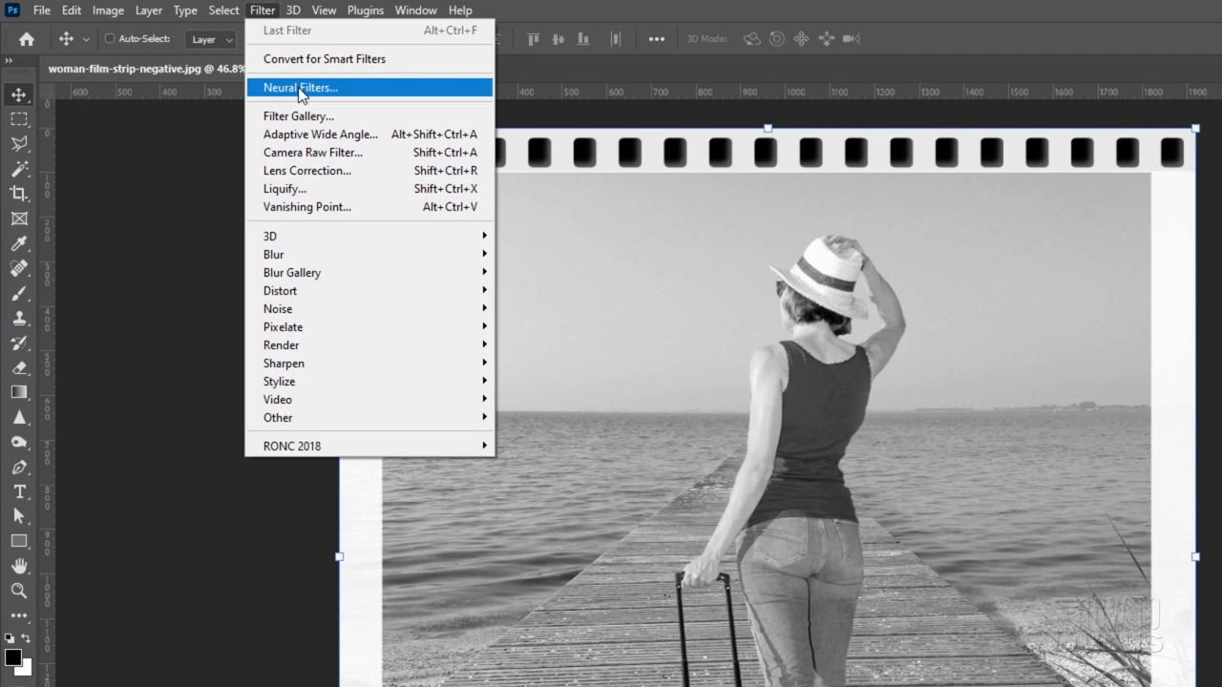
left_click(299, 89)
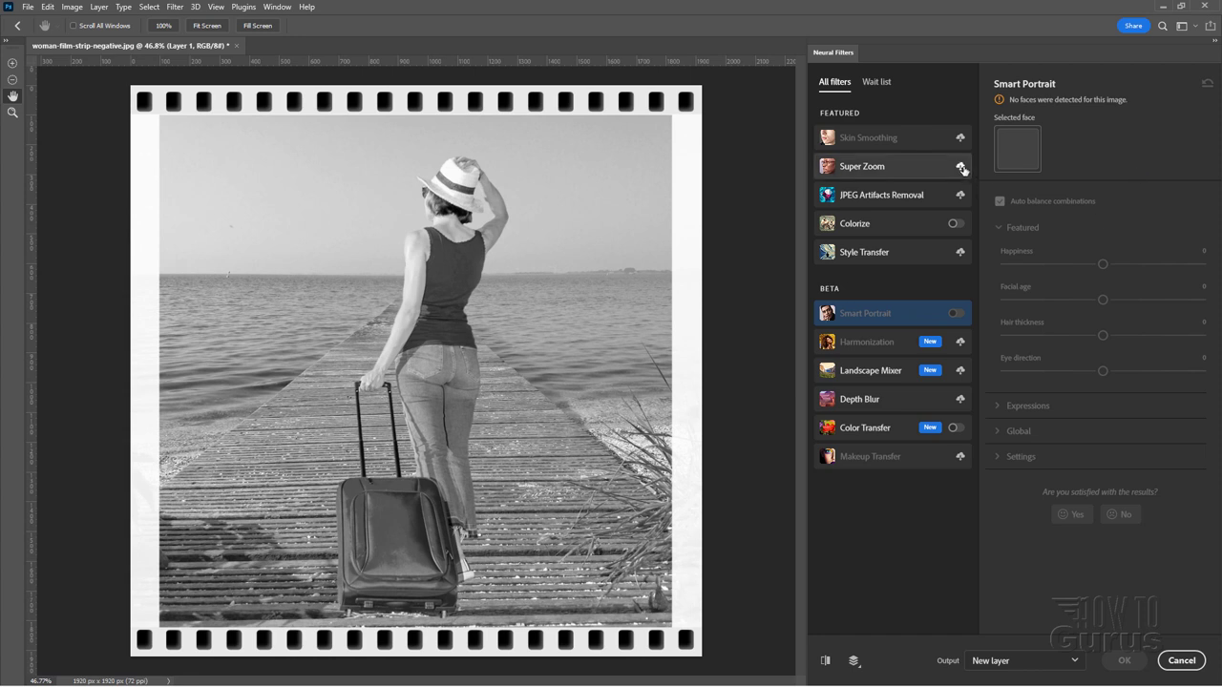
left_click(898, 172)
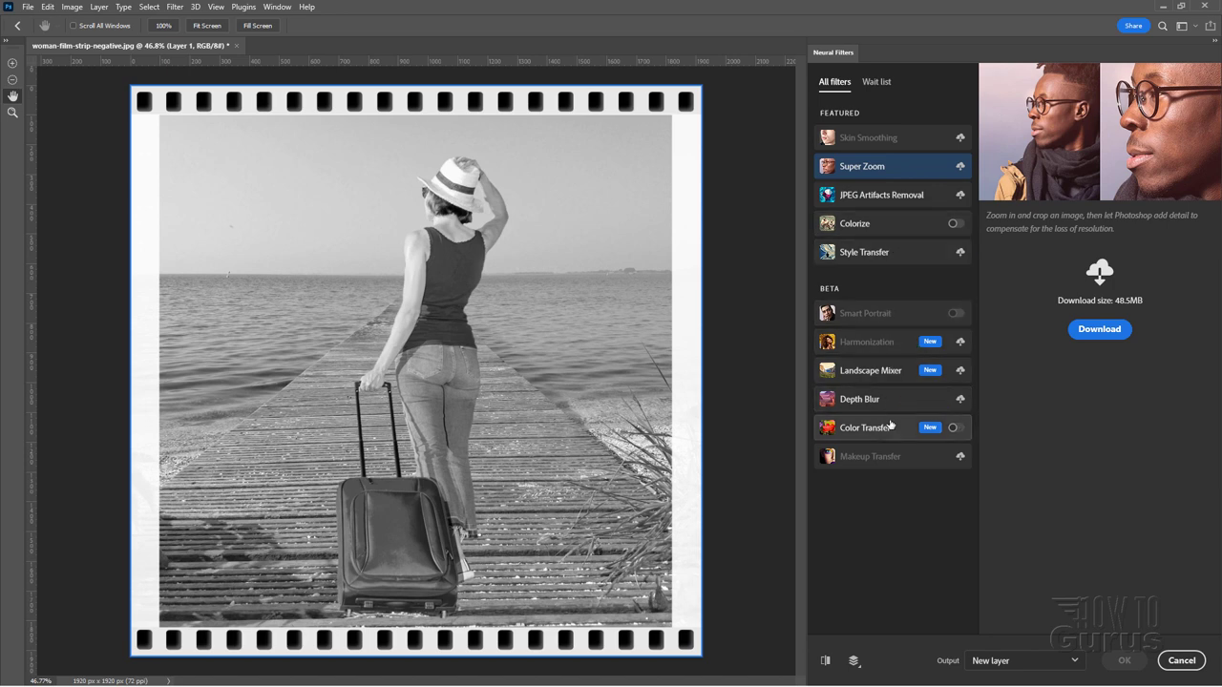
Select the Colorize neural filter and switch it on to auto-tint the photo
left_click(902, 226)
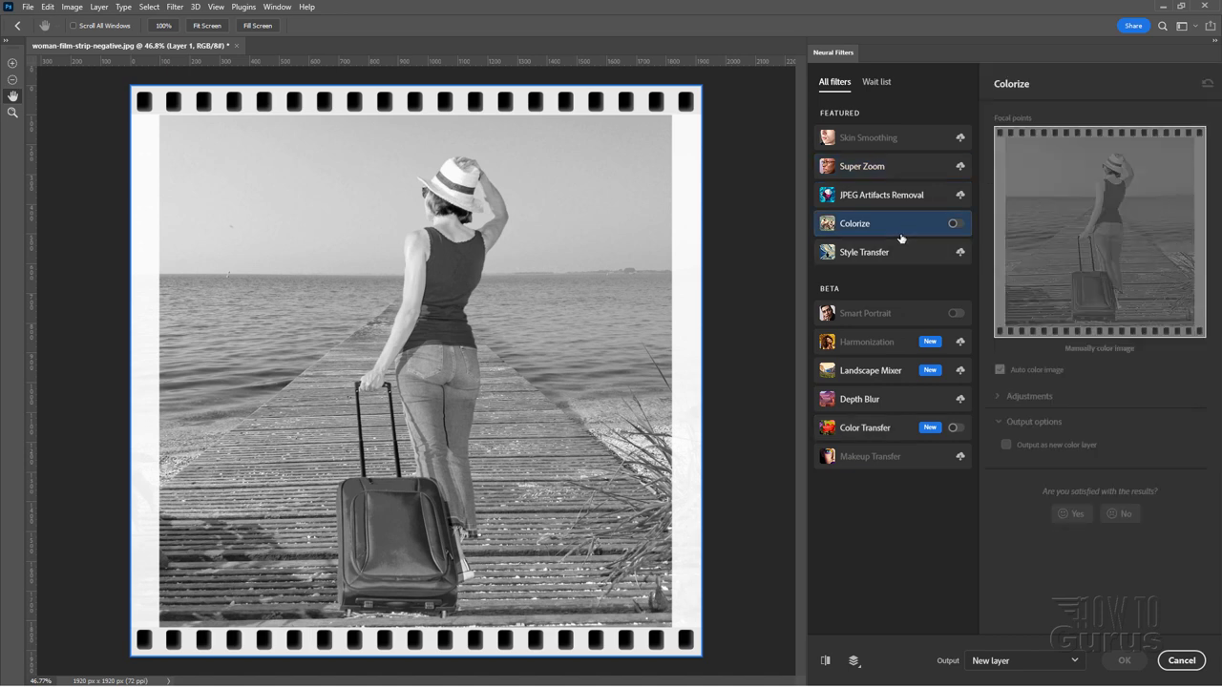
left_click(961, 228)
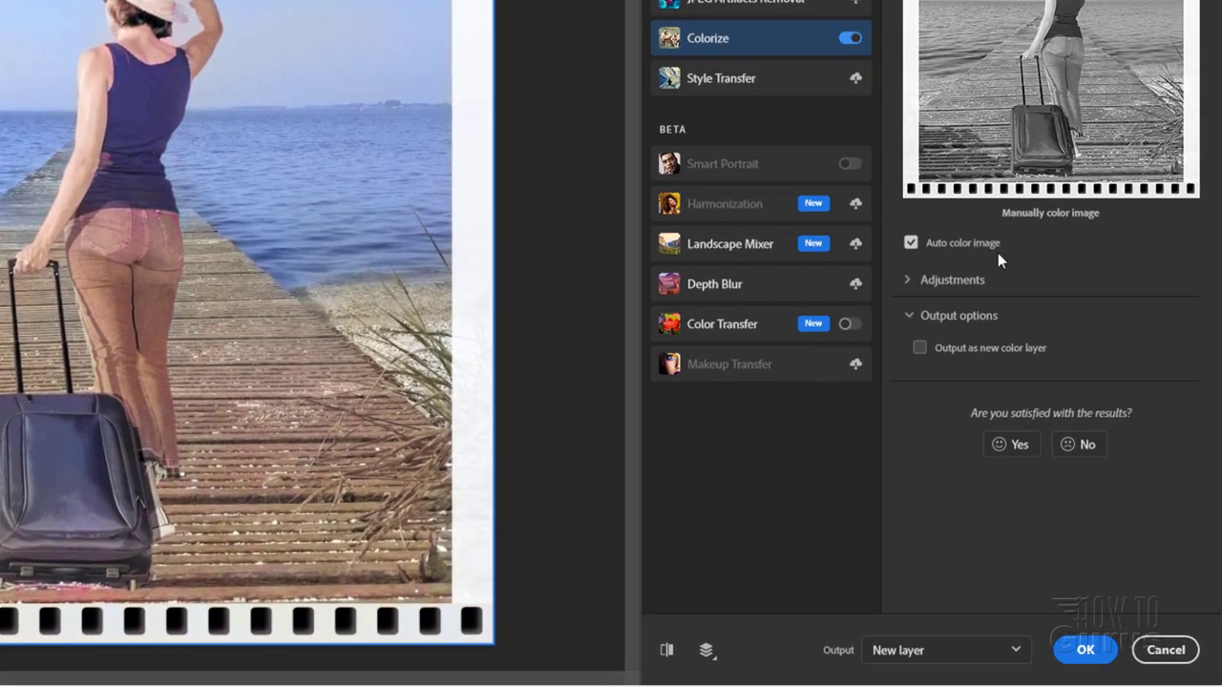
Expand Colorize's Adjustments, try Color artifact reduction at 13, then reset it to 0
left_click(912, 283)
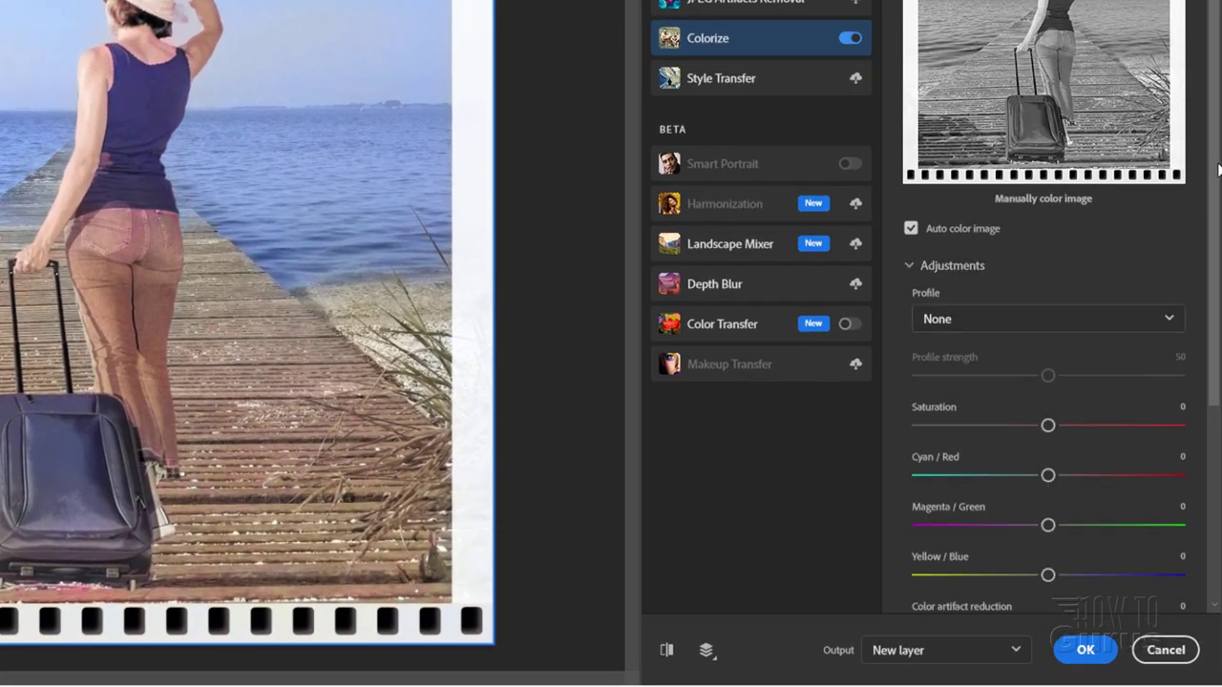
scroll(1217, 172, "down", 3)
scroll(1003, 247, "down", 1)
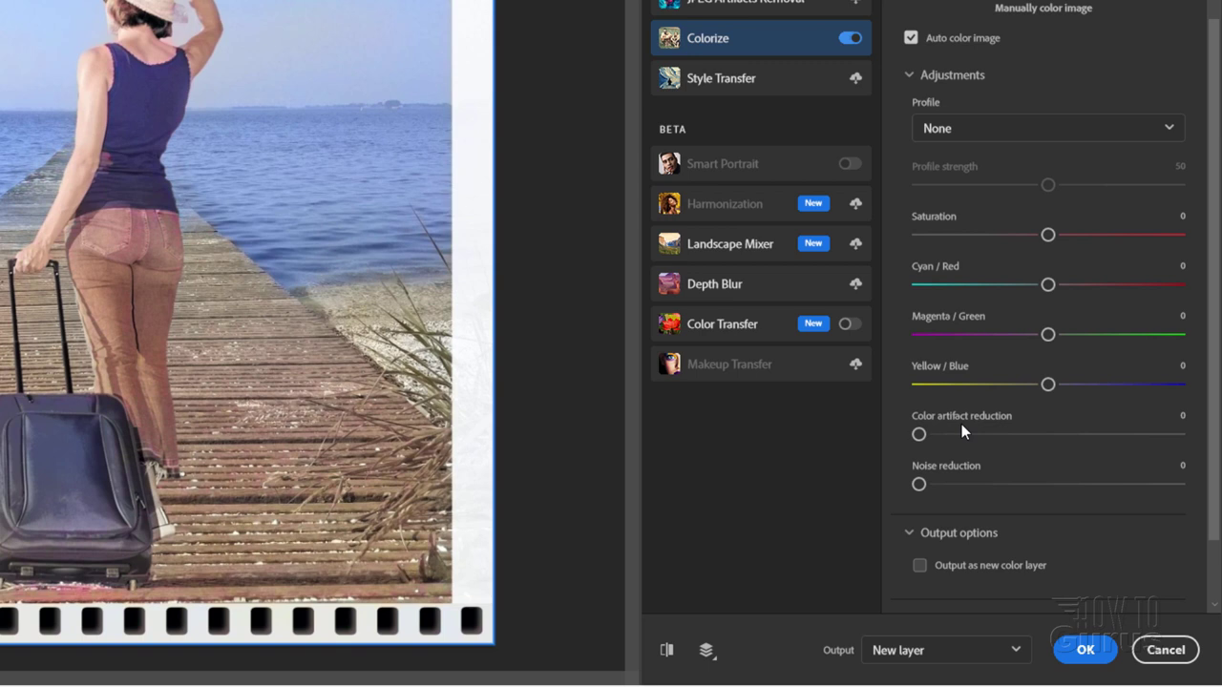
left_click_drag(922, 435, 989, 439)
left_click_drag(901, 436, 905, 439)
scroll(1213, 315, "up", 1)
Reopen the Adjustments settings and drop down the Profile list to show Retro profiles
left_click(1000, 169)
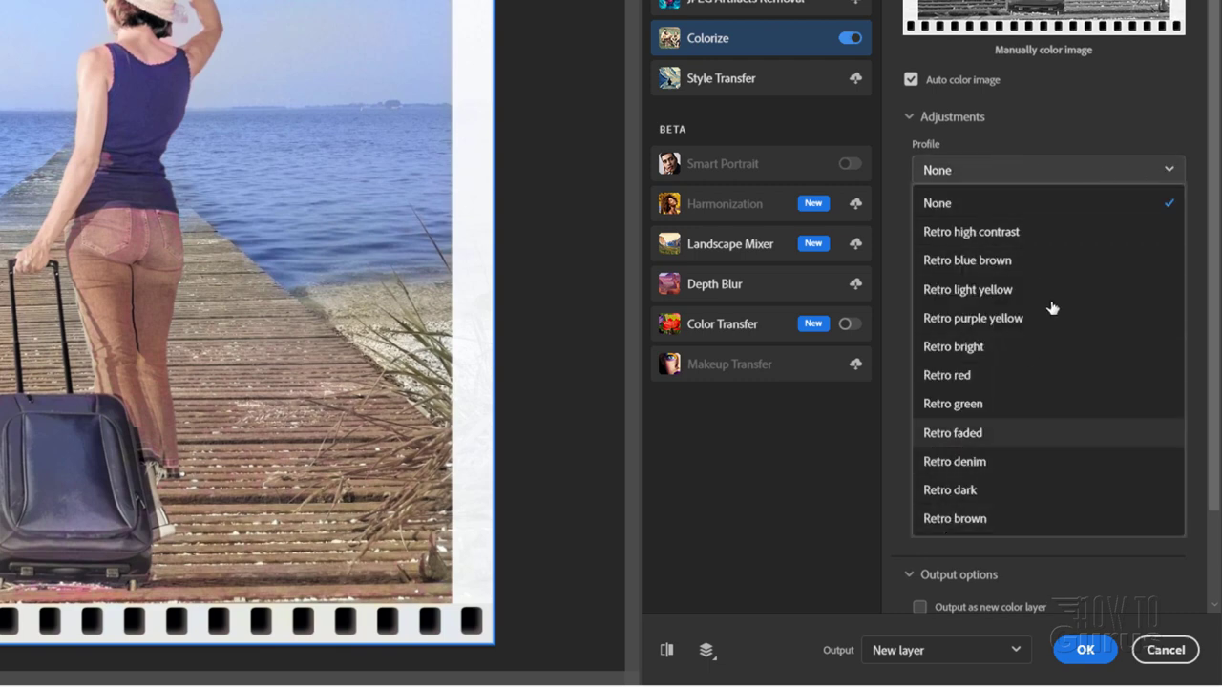
left_click(1064, 118)
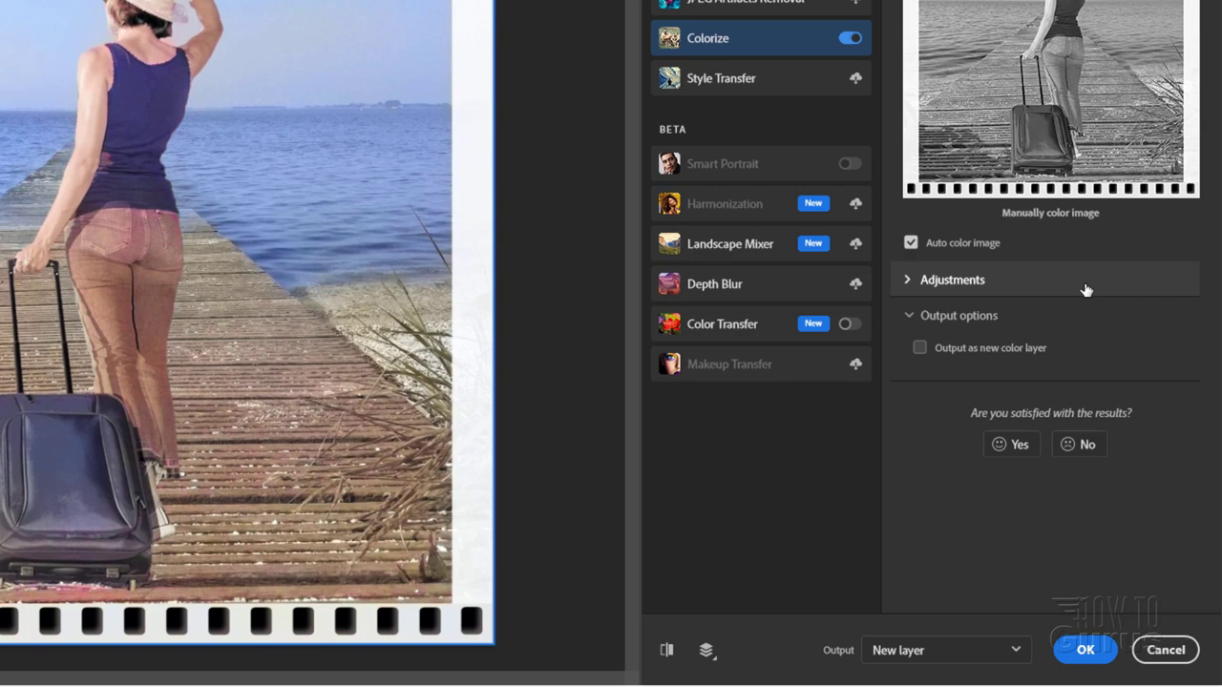
left_click(909, 279)
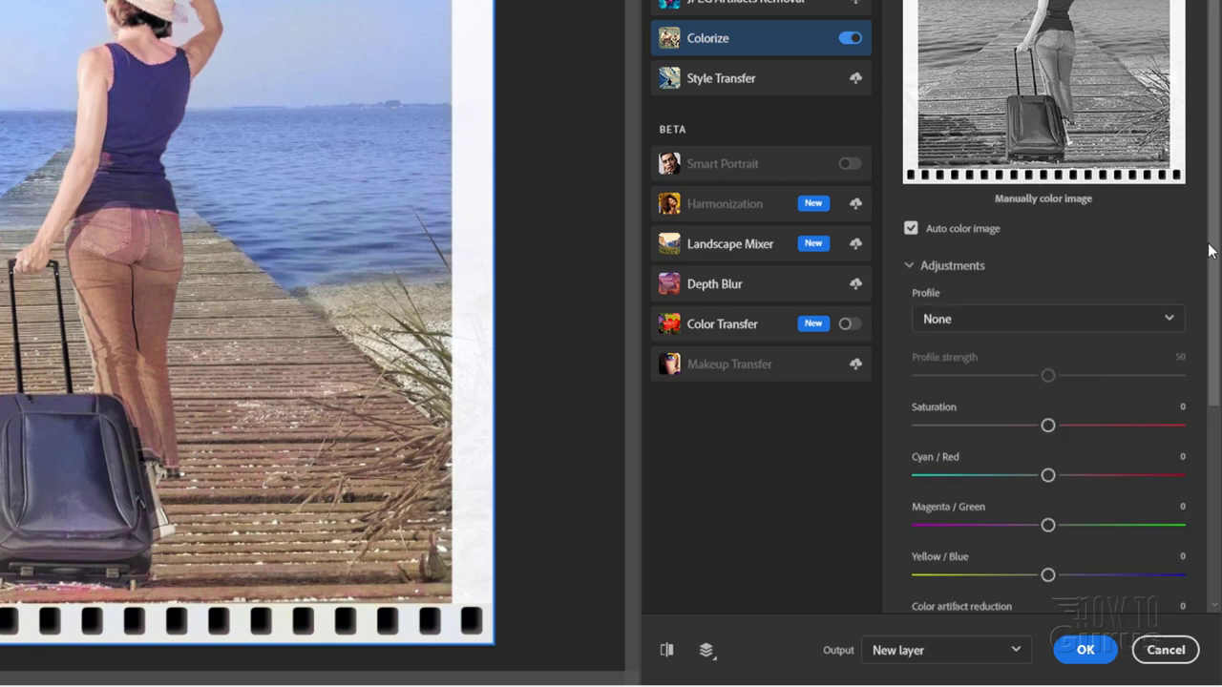
left_click_drag(1212, 250, 1212, 418)
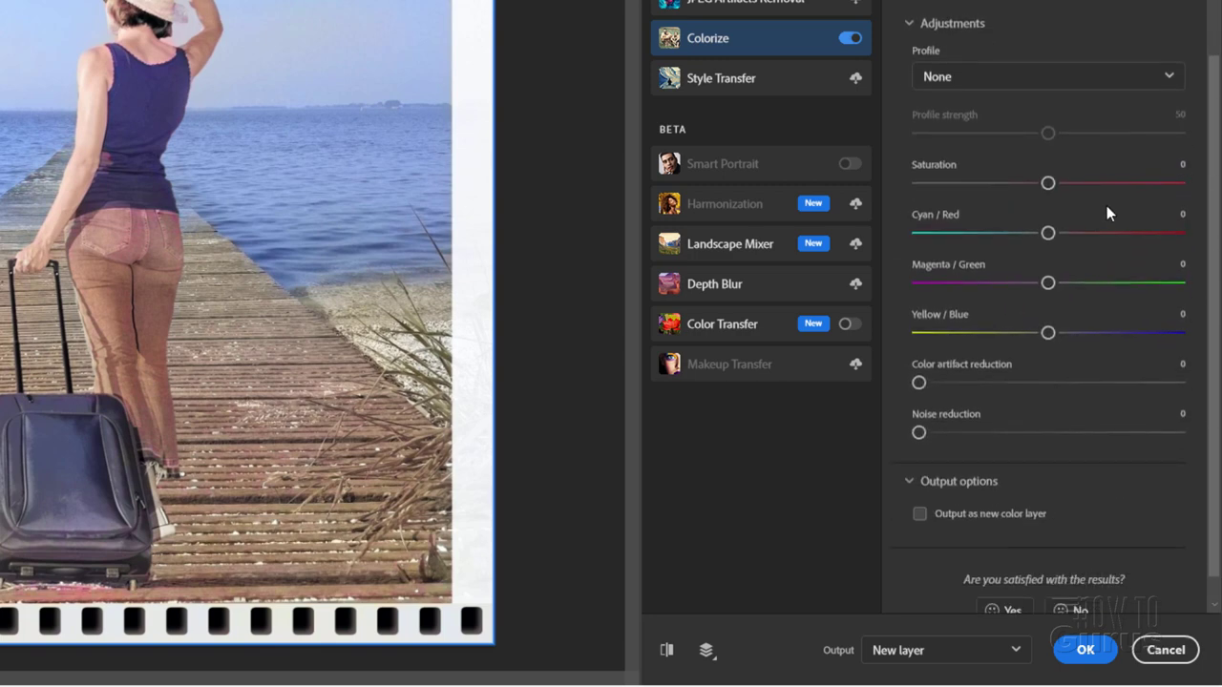
left_click(1006, 82)
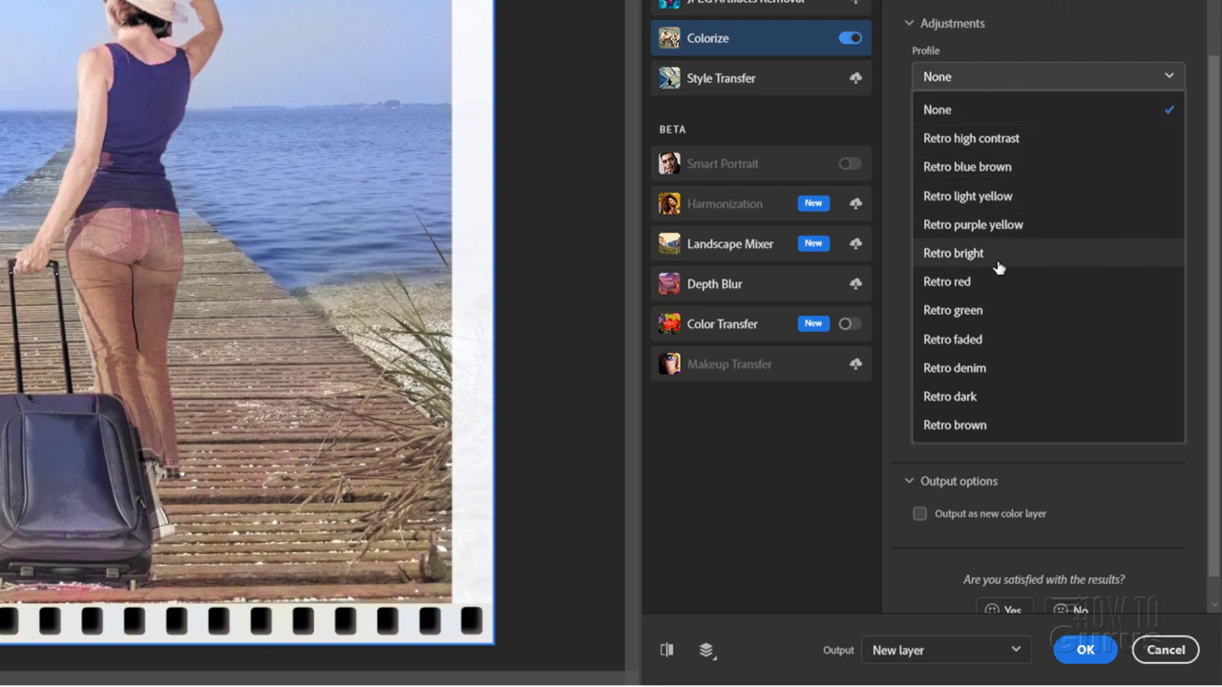
Choose the Retro denim profile and raise Saturation to +8
left_click(969, 372)
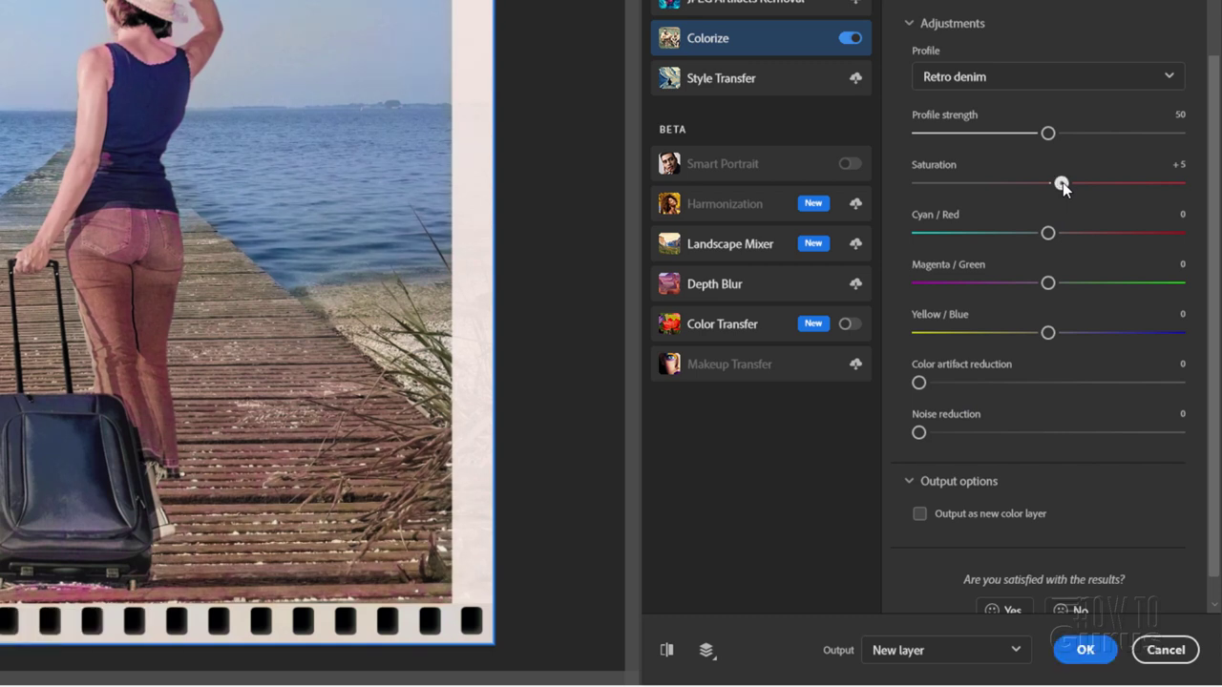
left_click_drag(1062, 182, 1070, 183)
scroll(1159, 410, "down", 1)
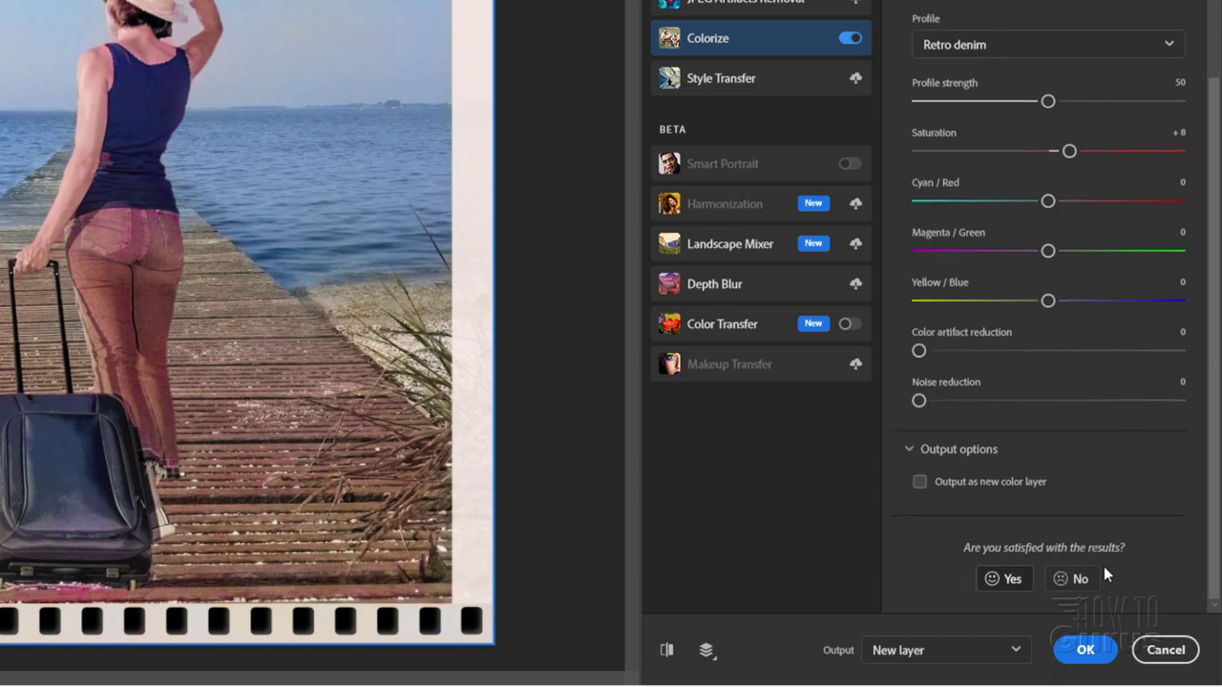
Skip the feedback prompt and output the Colorize result to a new layer, Layer 1
left_click(1005, 580)
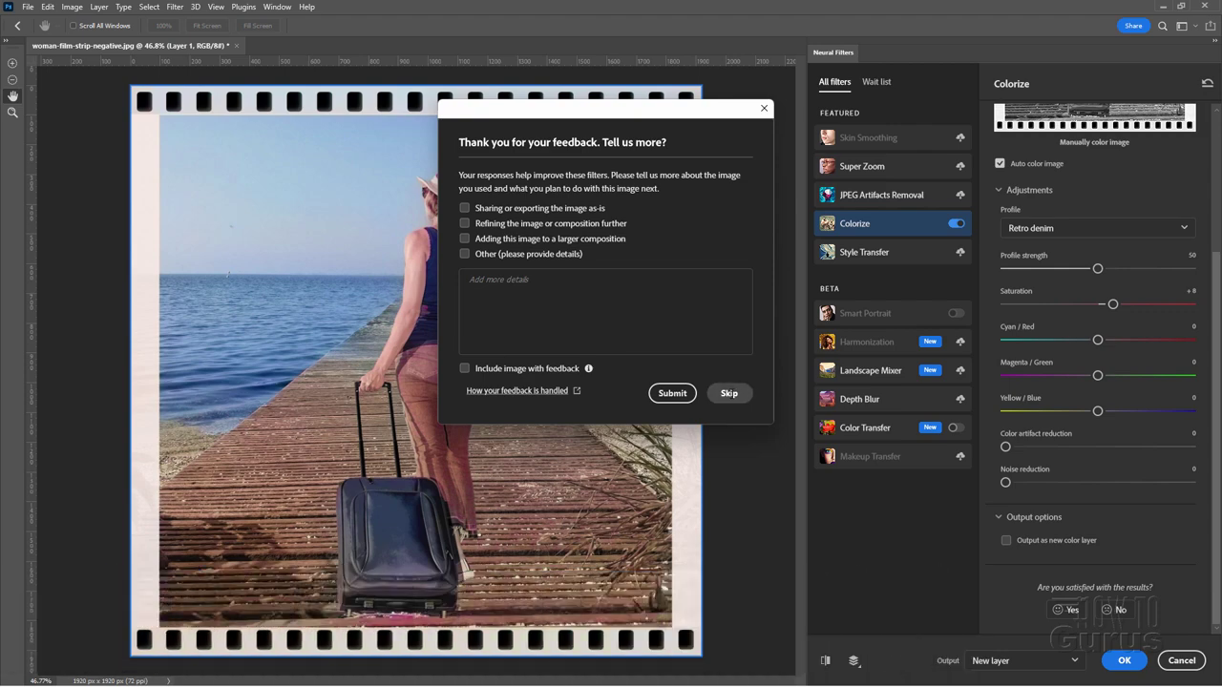
left_click(728, 393)
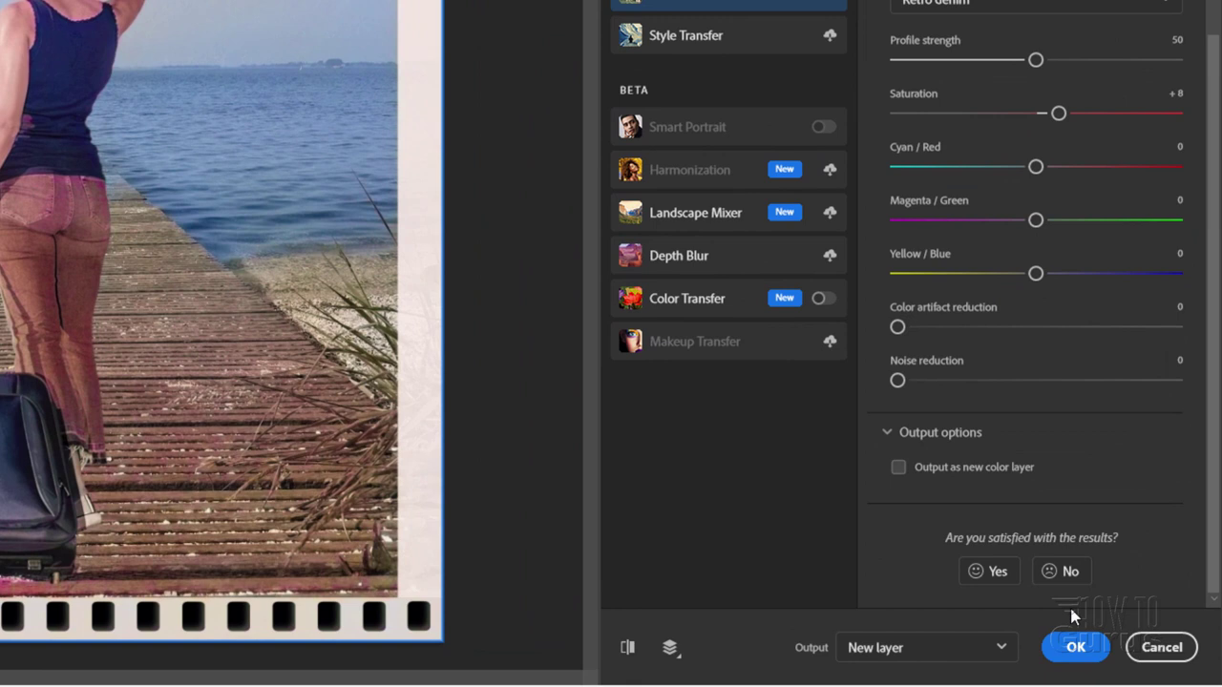
left_click(988, 649)
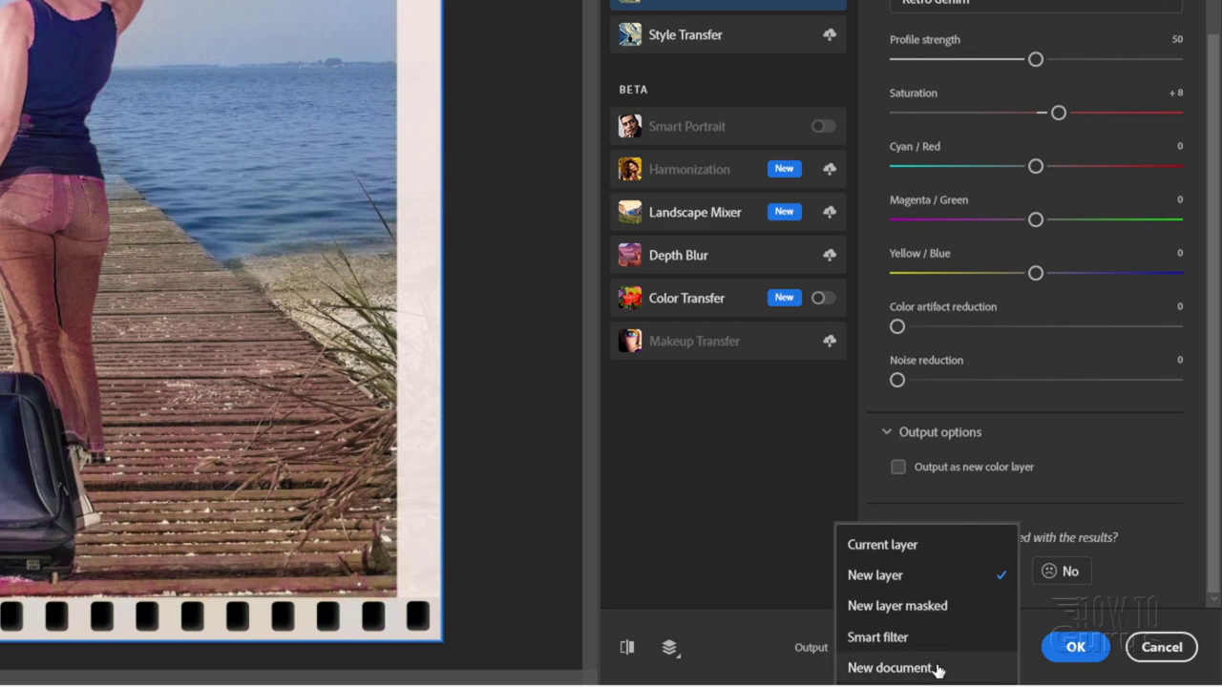
left_click(728, 655)
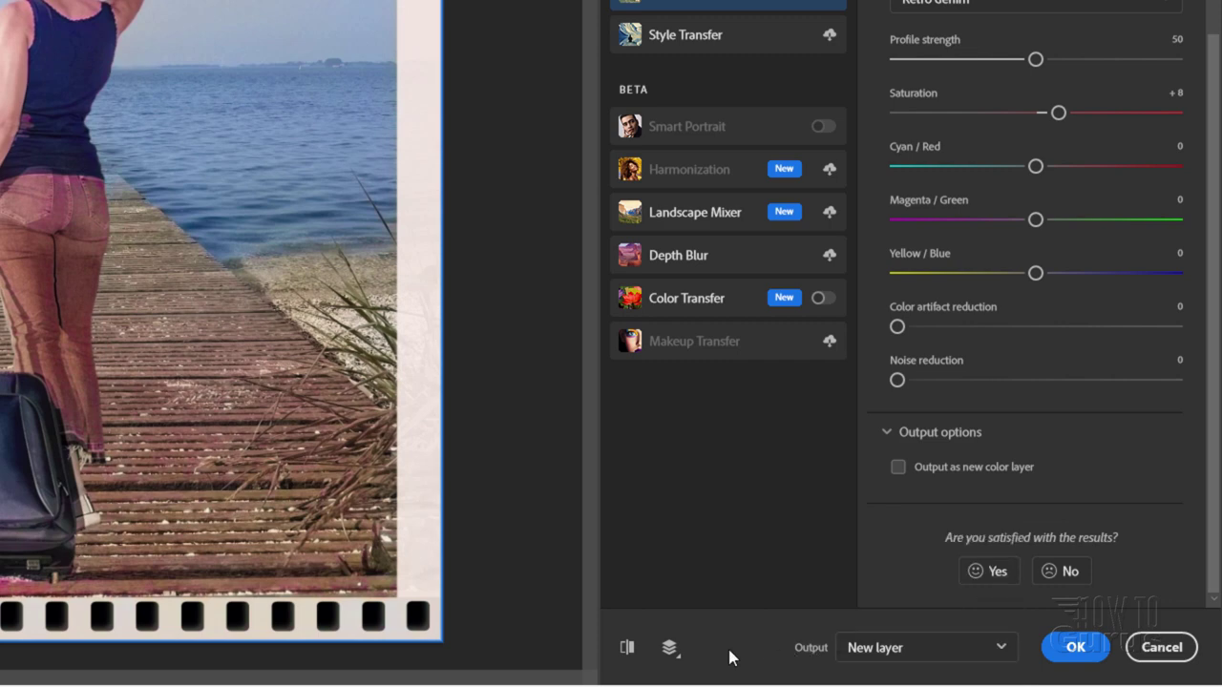
left_click(1076, 649)
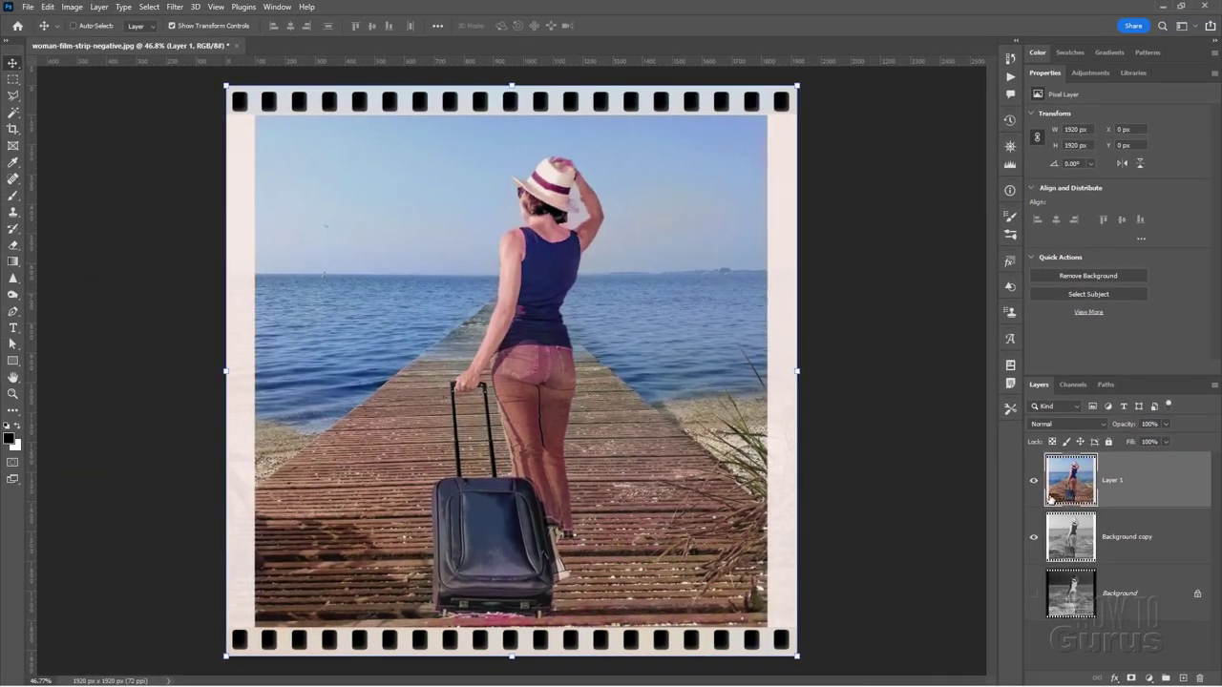
left_click(1033, 483)
left_click(1032, 483)
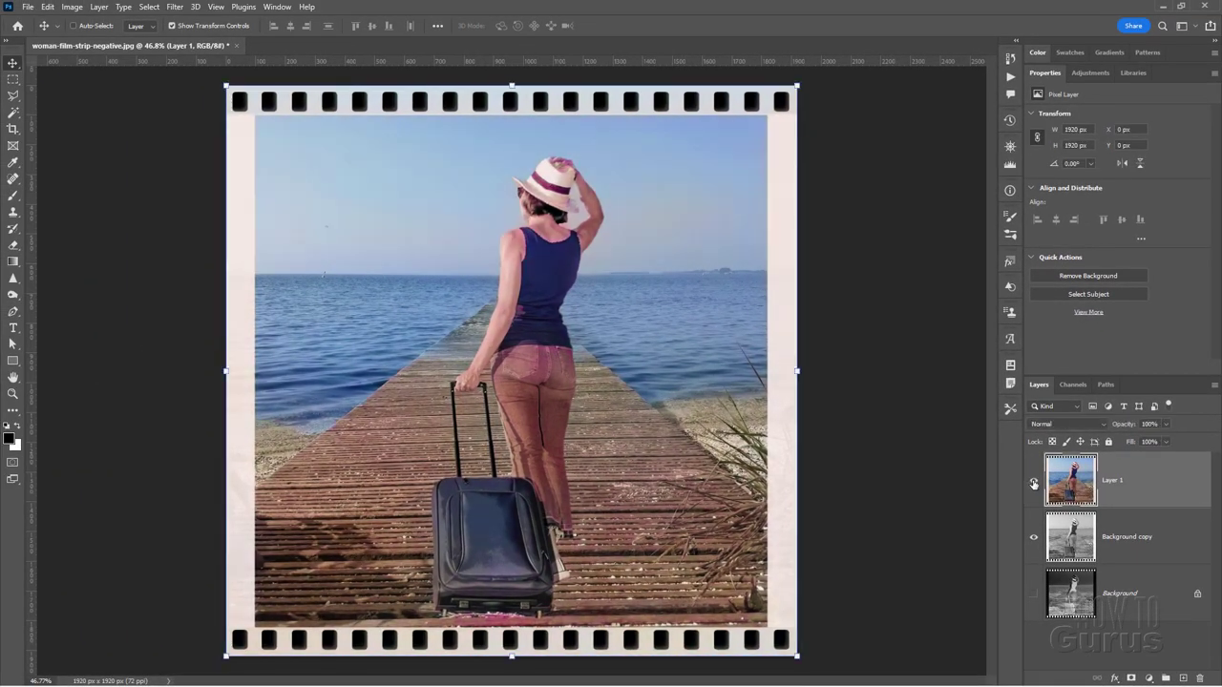